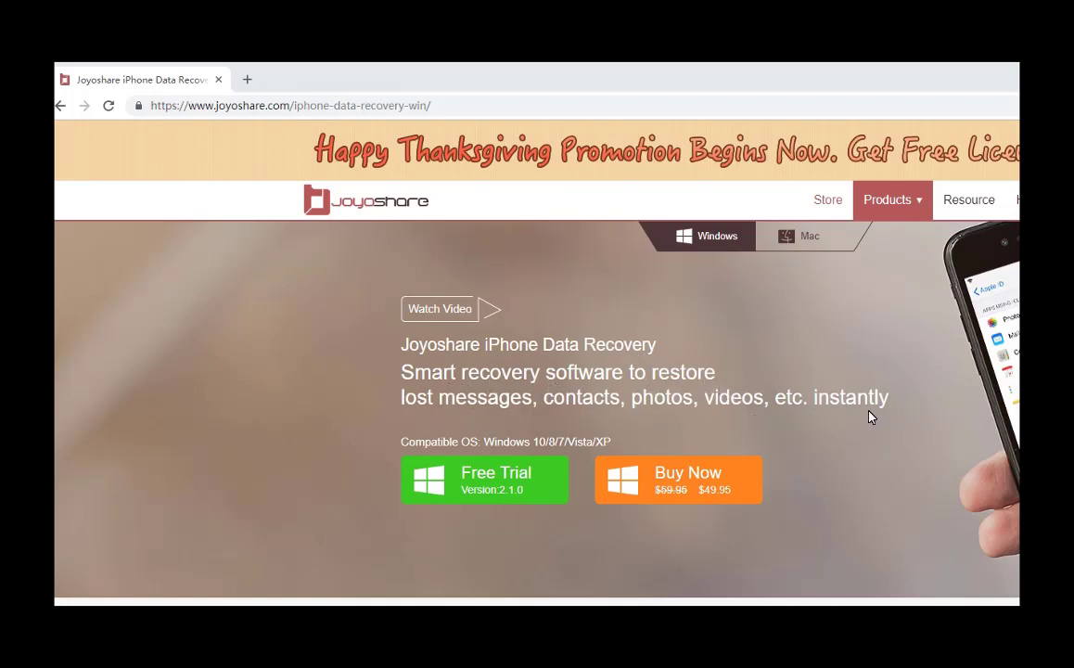
Step: Scroll down through the feature sections of the Joyoshare product page
scroll(899, 419, "down", 3)
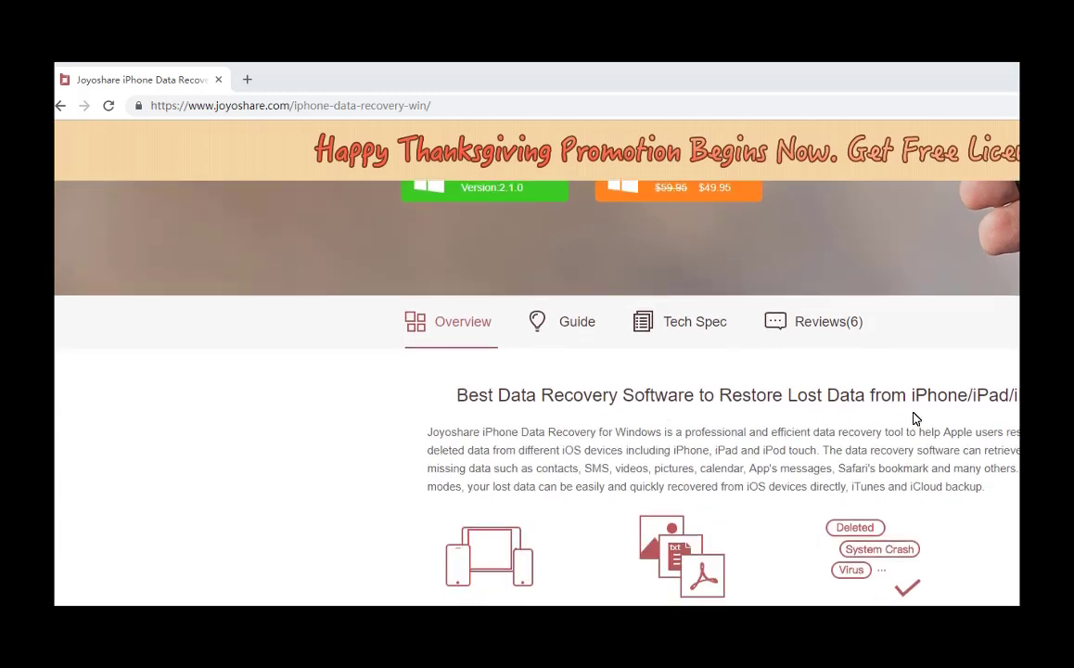
scroll(819, 450, "down", 2)
scroll(815, 448, "down", 2)
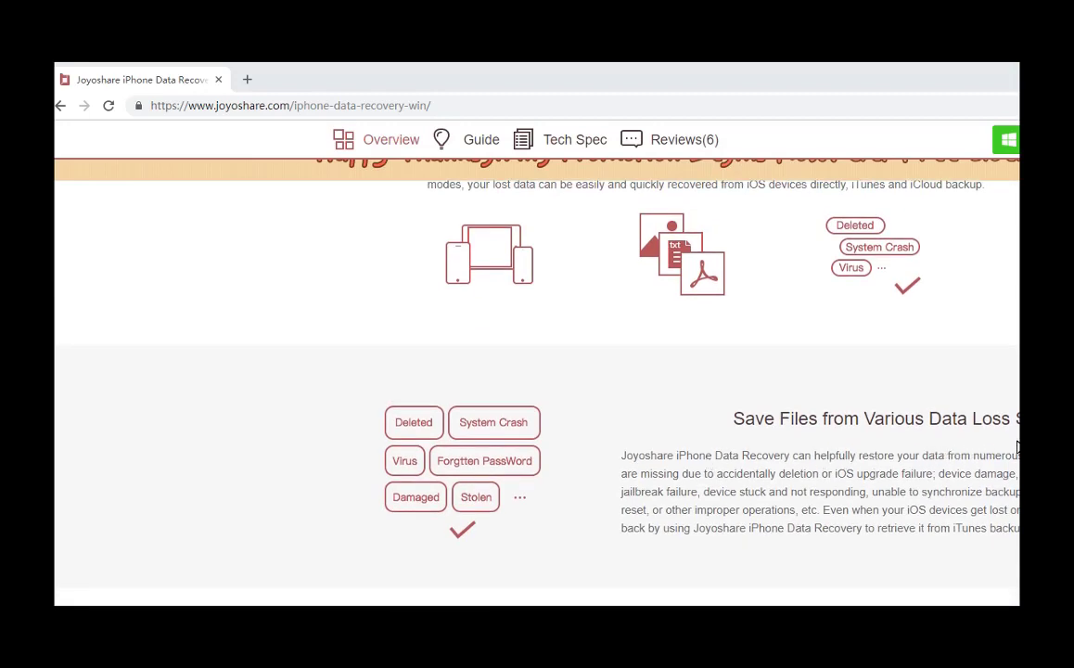
scroll(839, 454, "down", 3)
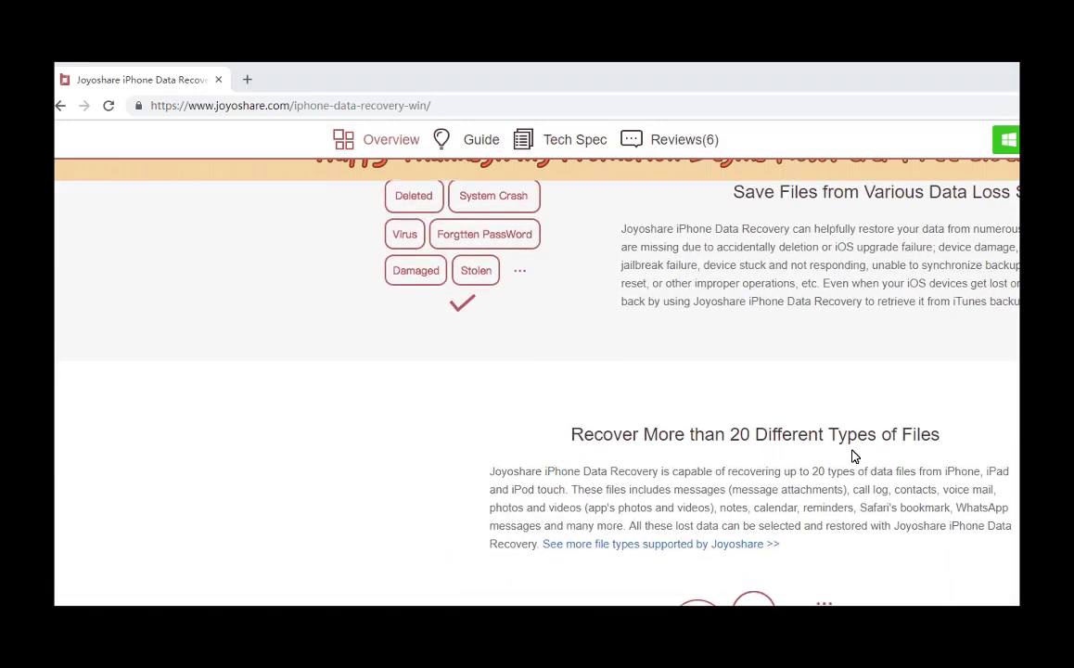
scroll(944, 454, "down", 3)
scroll(943, 452, "down", 3)
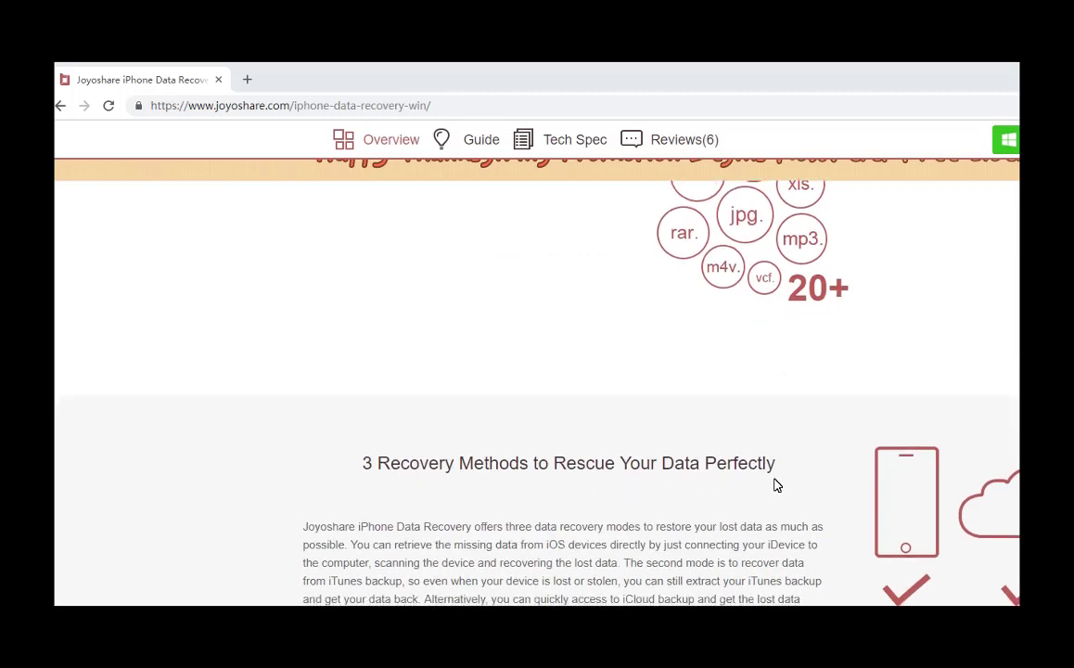
scroll(776, 483, "down", 3)
scroll(770, 482, "down", 3)
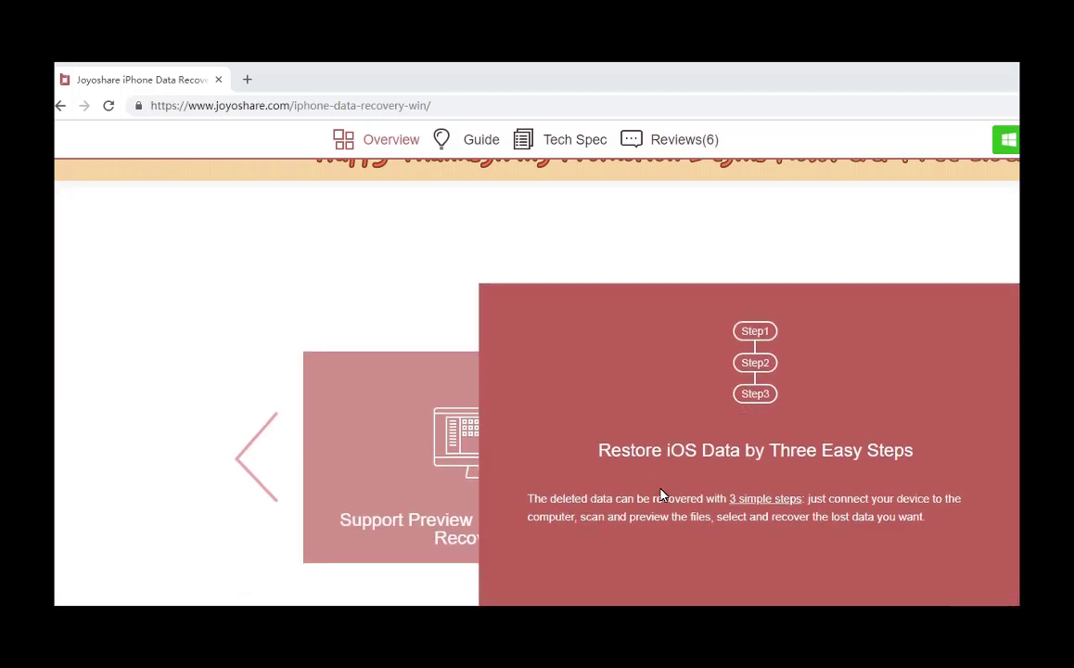
Step: Cycle the carousel through iOS models, preview and three-steps slides, then reach More Features
left_click(247, 465)
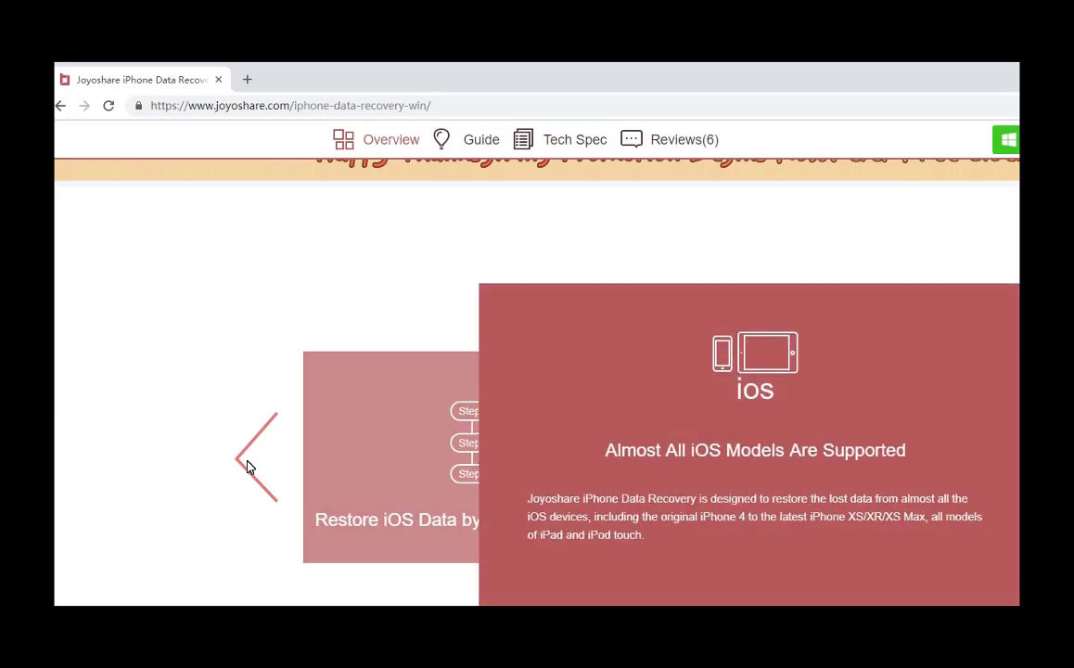
left_click(247, 466)
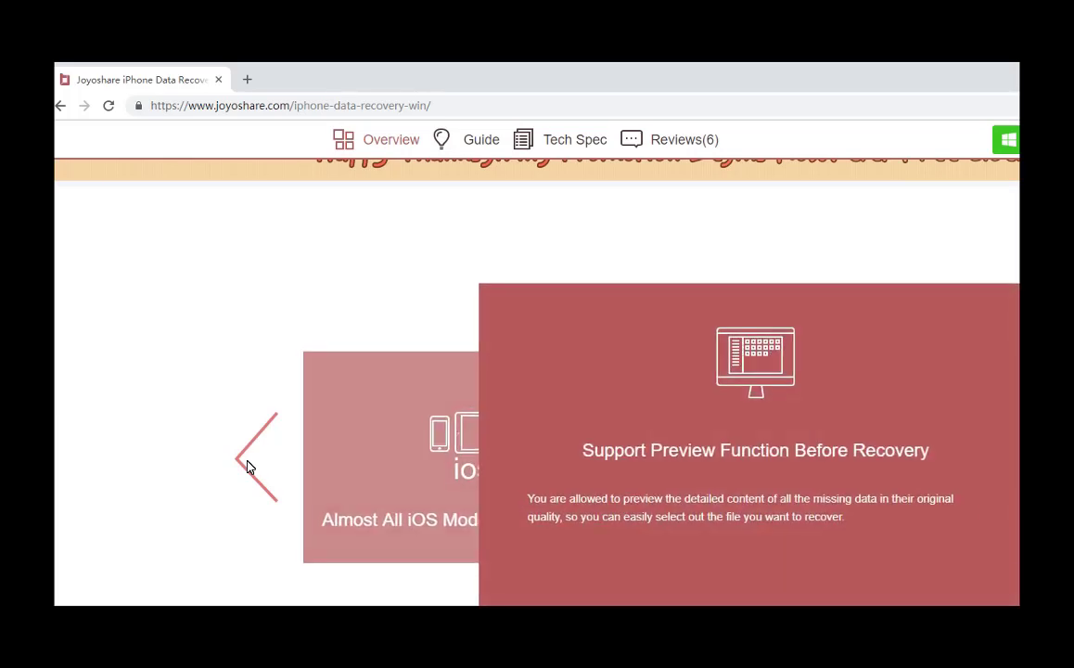
left_click(247, 466)
scroll(248, 466, "down", 1)
scroll(247, 466, "down", 1)
scroll(248, 465, "down", 2)
scroll(247, 467, "down", 1)
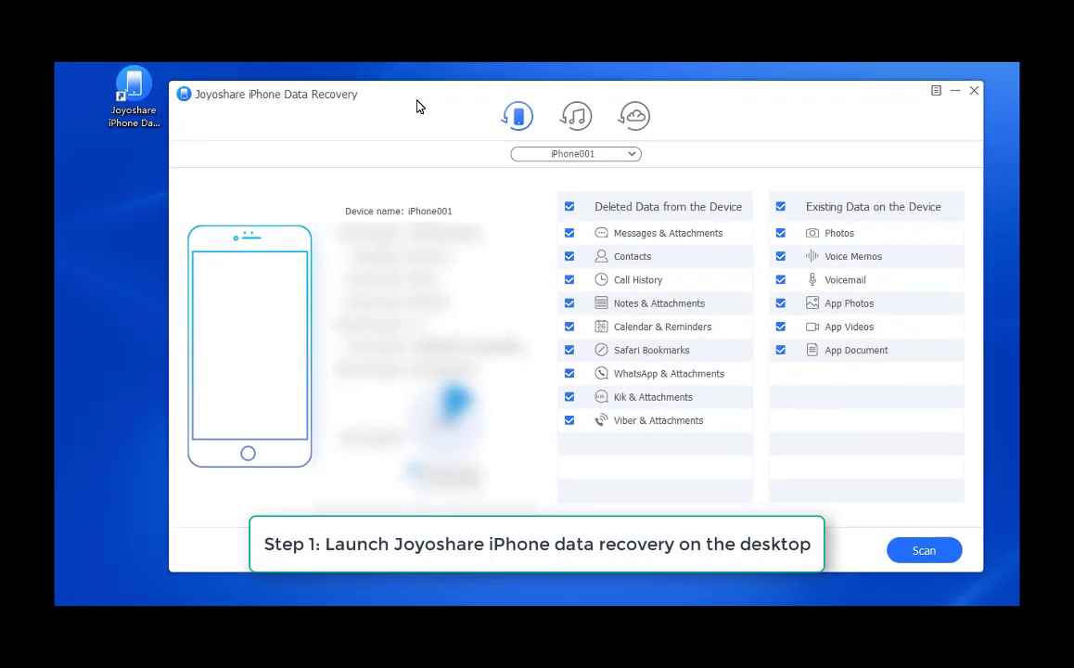
Step: Clear all deleted and existing data types, leaving only Call History ticked
left_click(569, 207)
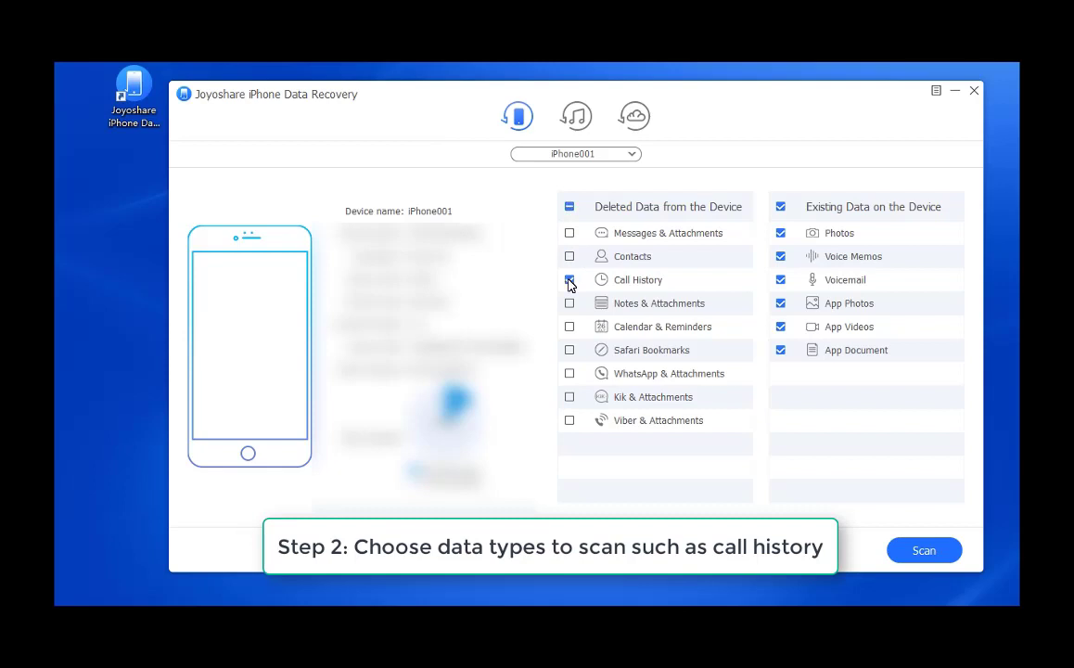
left_click(781, 207)
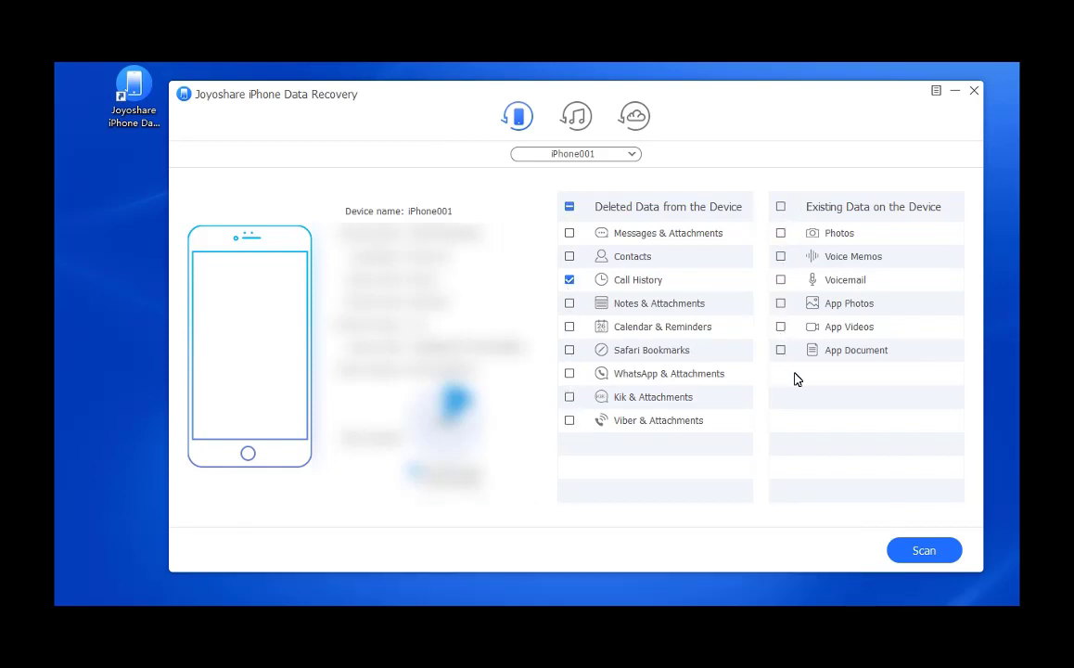
Step: Start the call history scan and submit the encrypted iTunes backup password
left_click(925, 551)
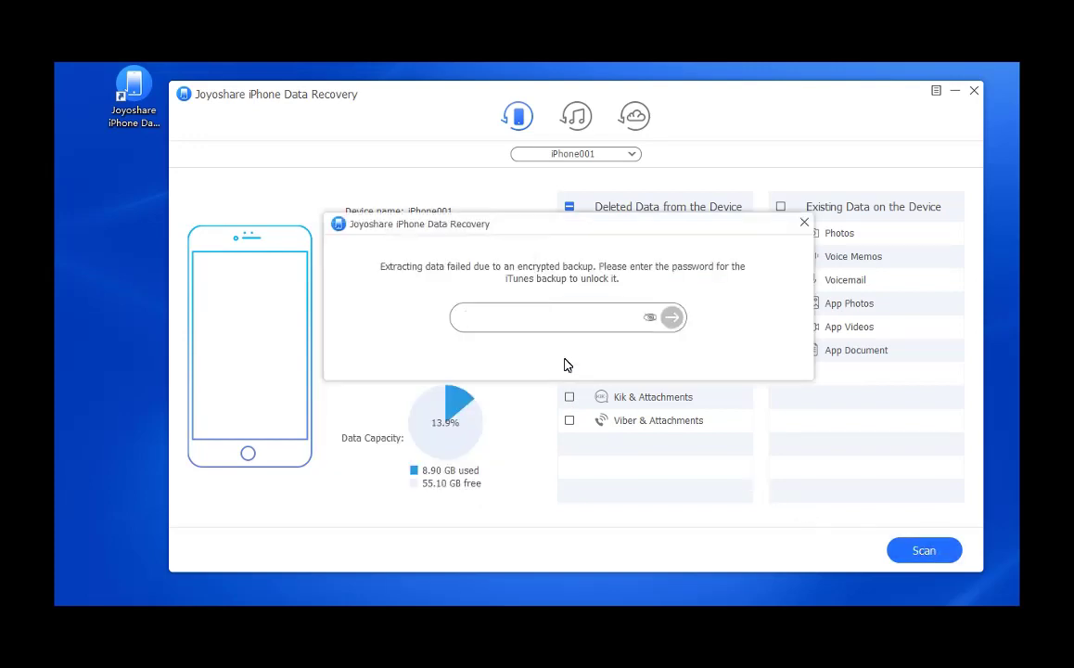
key("Return")
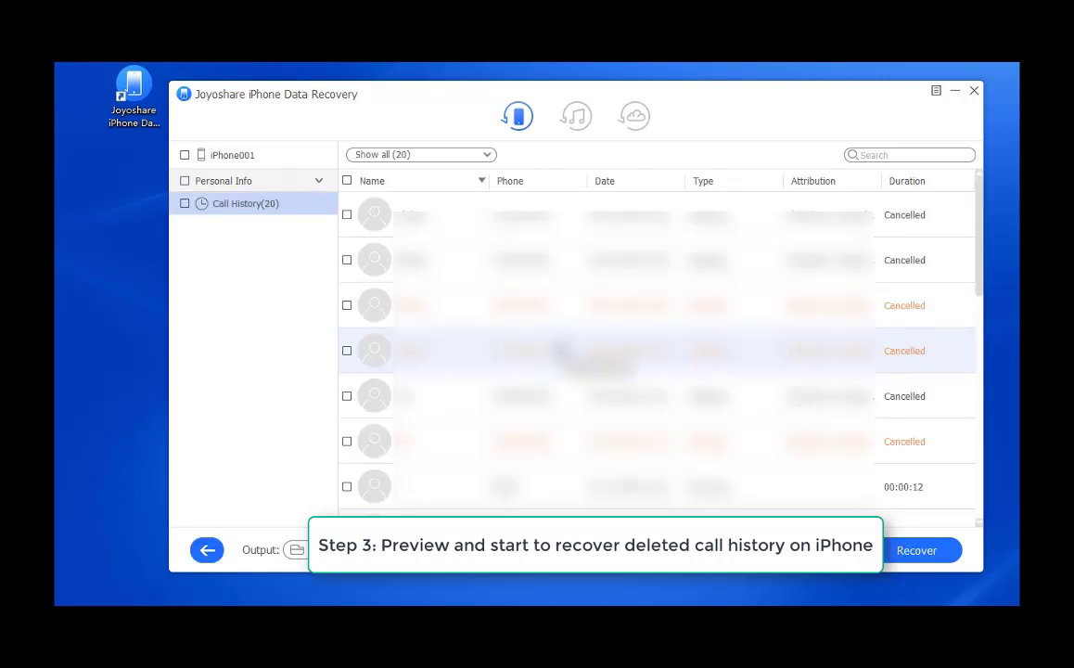
Step: Tick the deleted Missed, Cancelled and 00:00:12 calls, plus the second call in the full list
left_click(459, 158)
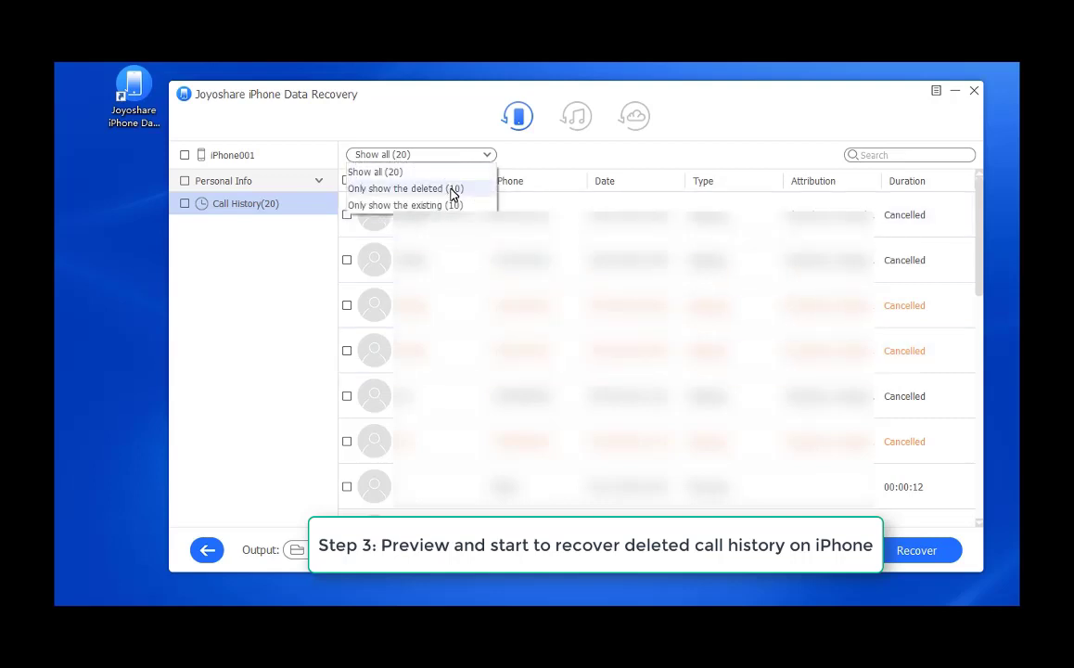
left_click(453, 190)
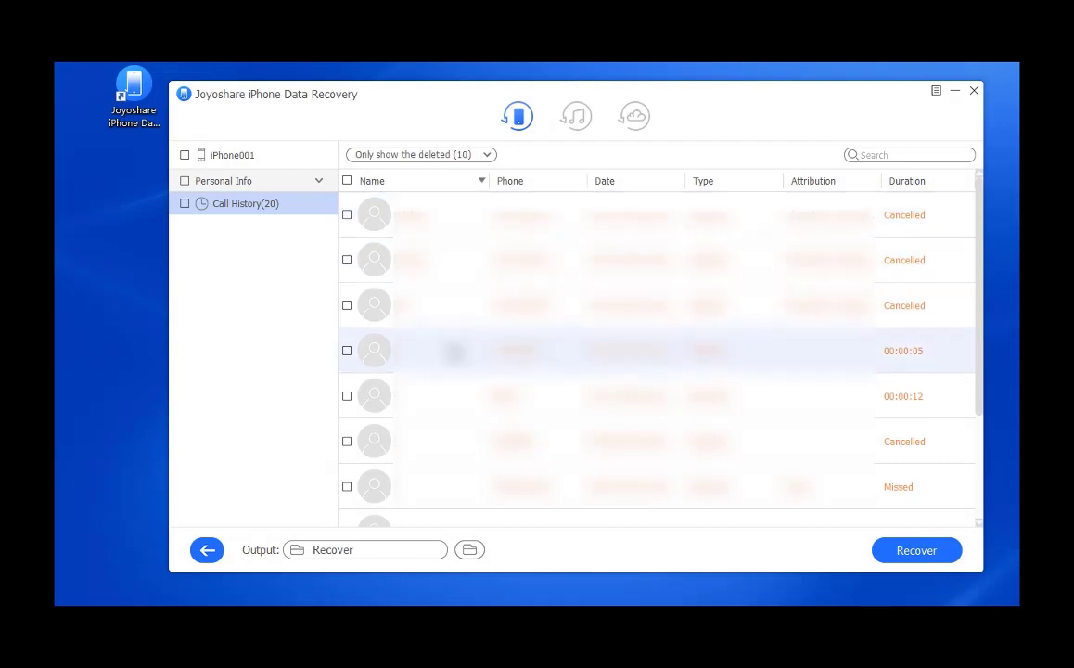
scroll(809, 414, "down", 3)
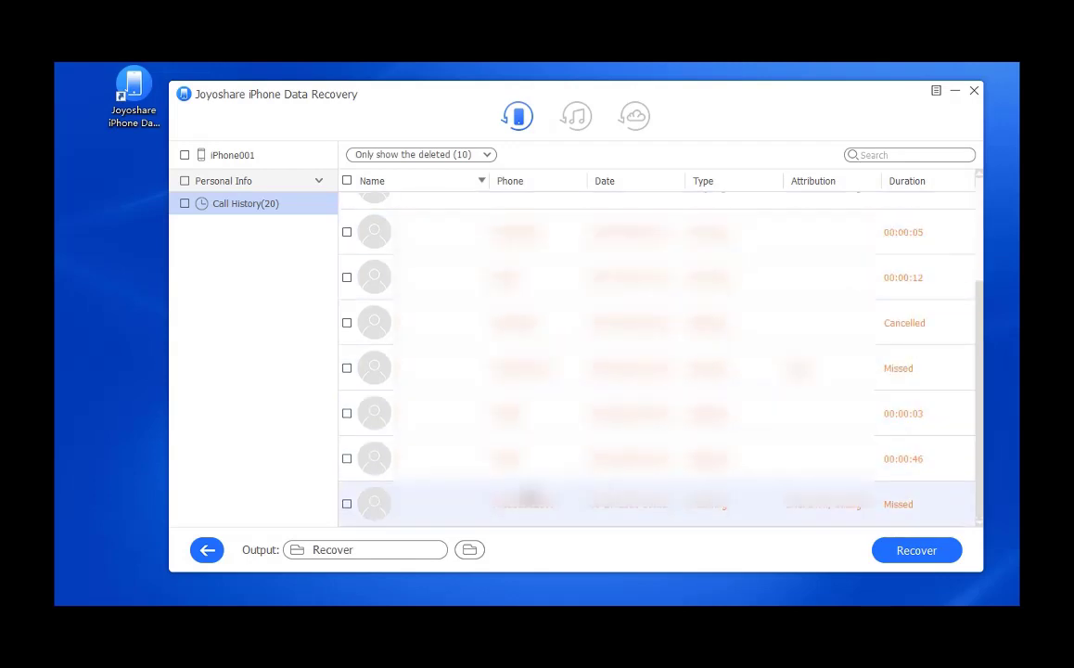
left_click(347, 368)
left_click(347, 323)
left_click(347, 277)
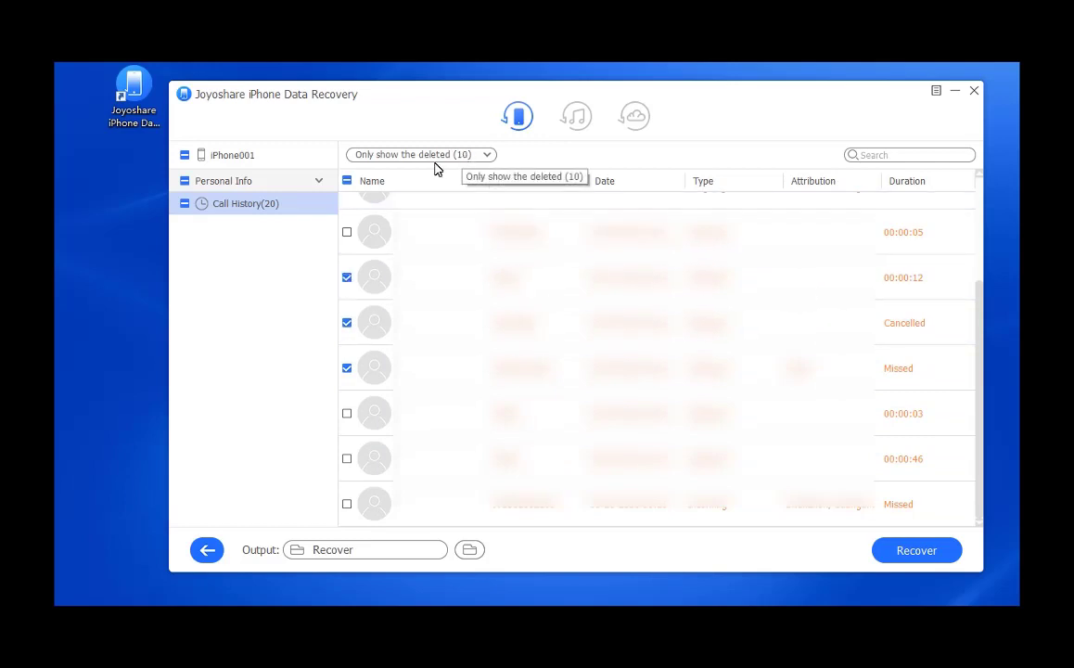
left_click(432, 156)
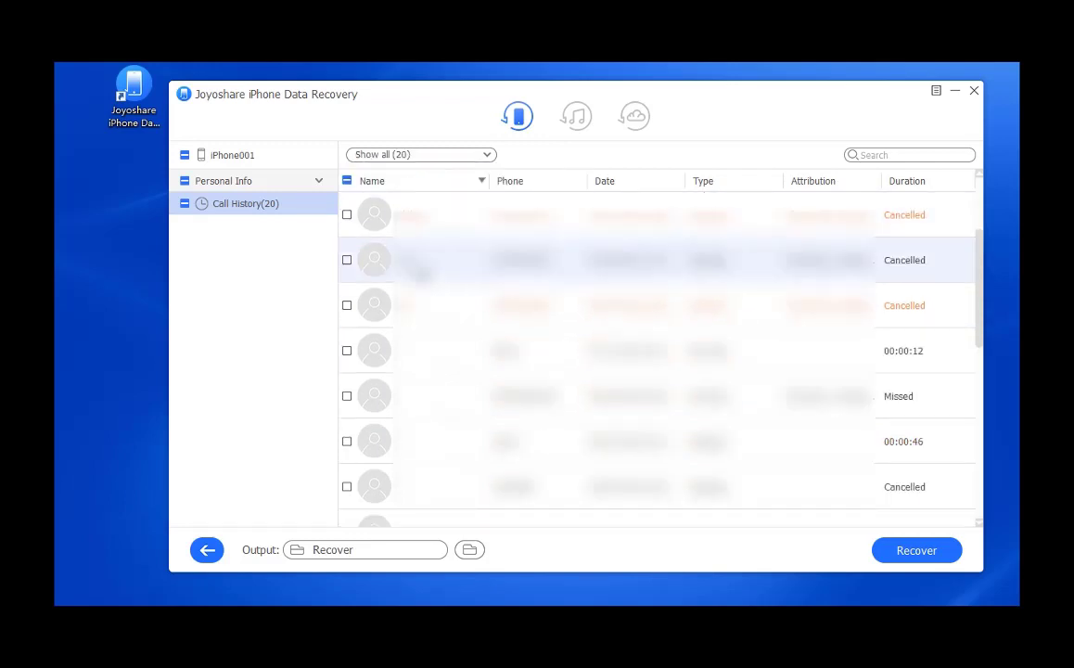
left_click(347, 262)
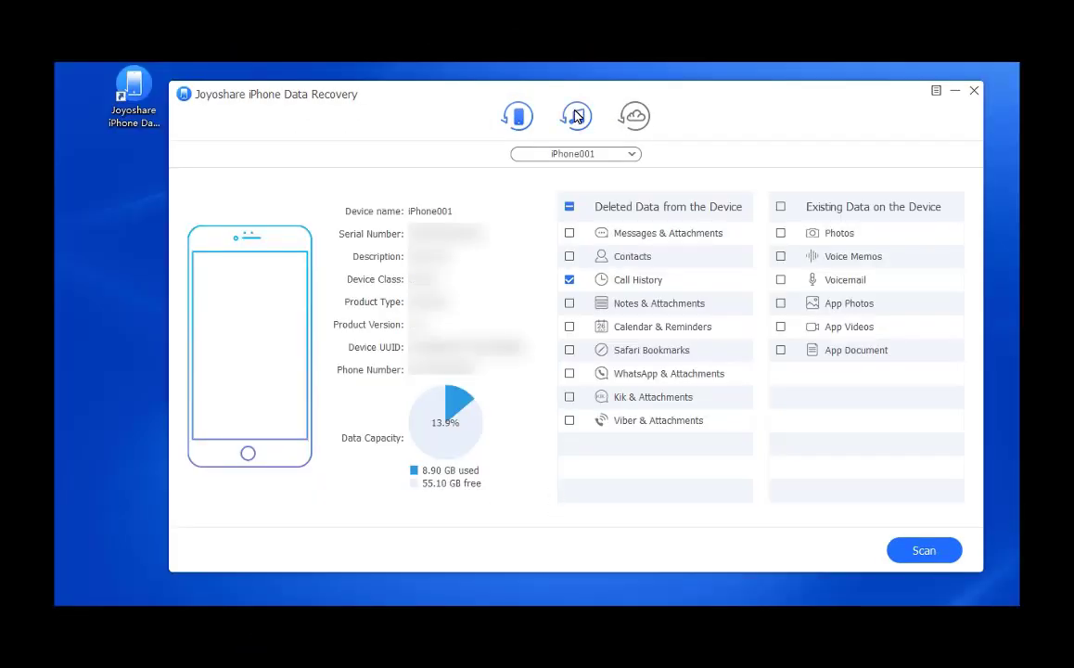
Step: Switch to iTunes backup recovery and limit the iPhone001 backup to Call History
left_click(576, 116)
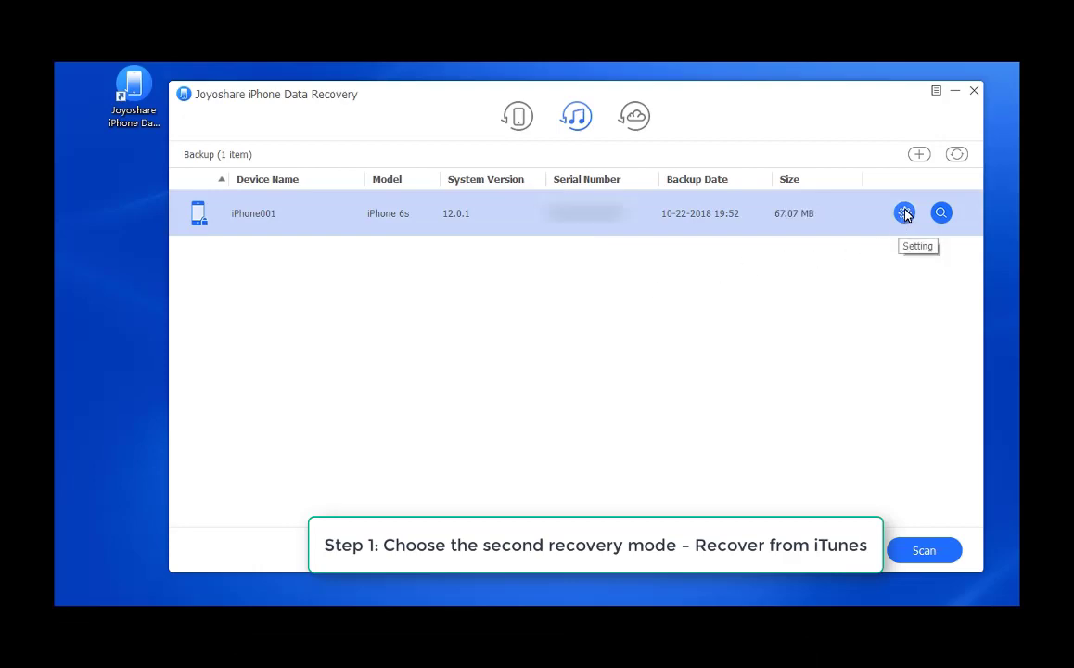
left_click(905, 213)
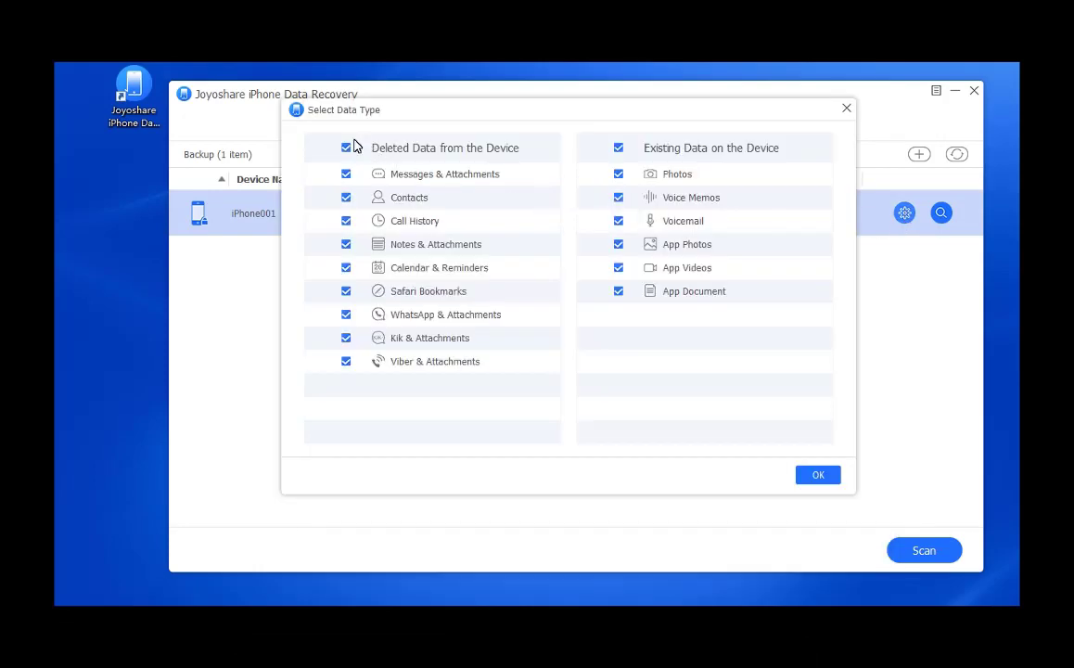
left_click(345, 147)
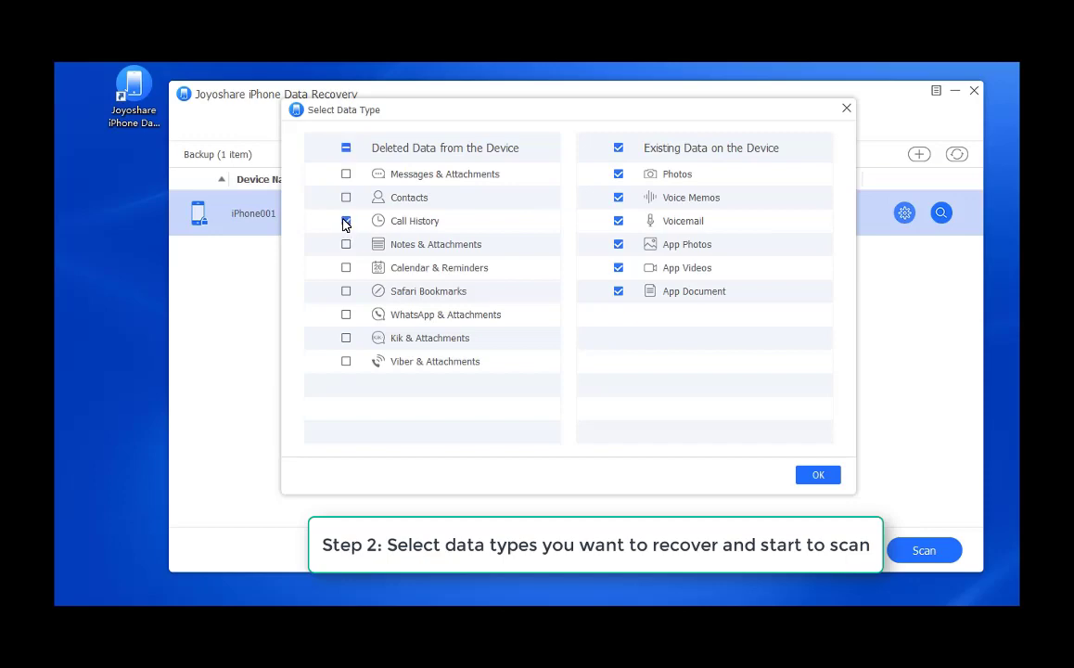
left_click(618, 148)
left_click(816, 474)
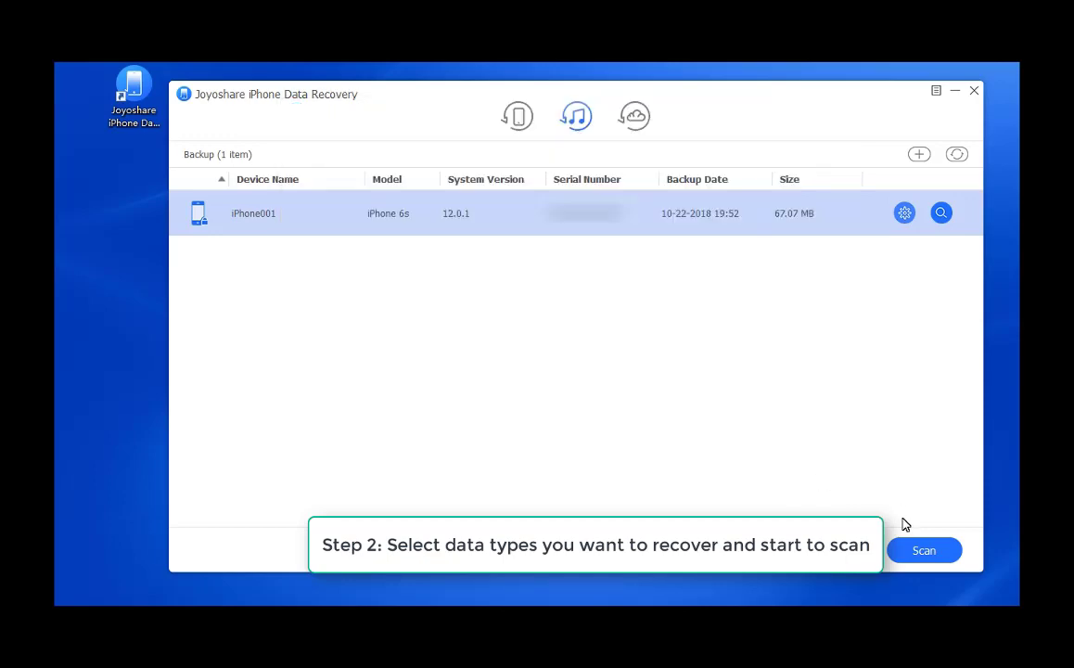
Step: Scan the iPhone001 backup, entering its backup password
left_click(918, 549)
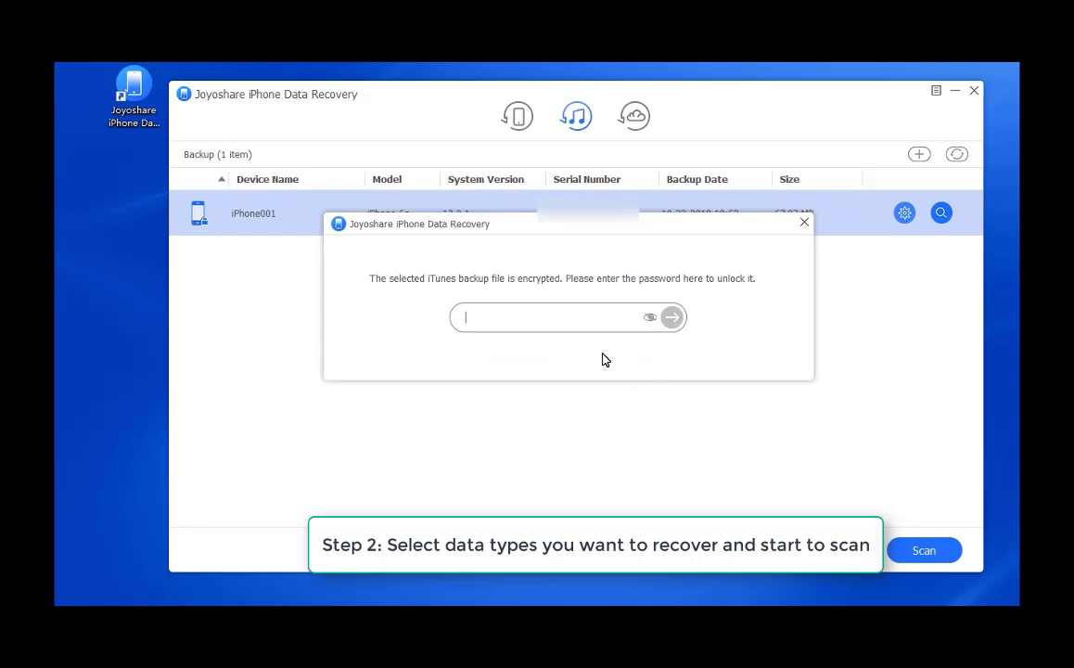
key("Return")
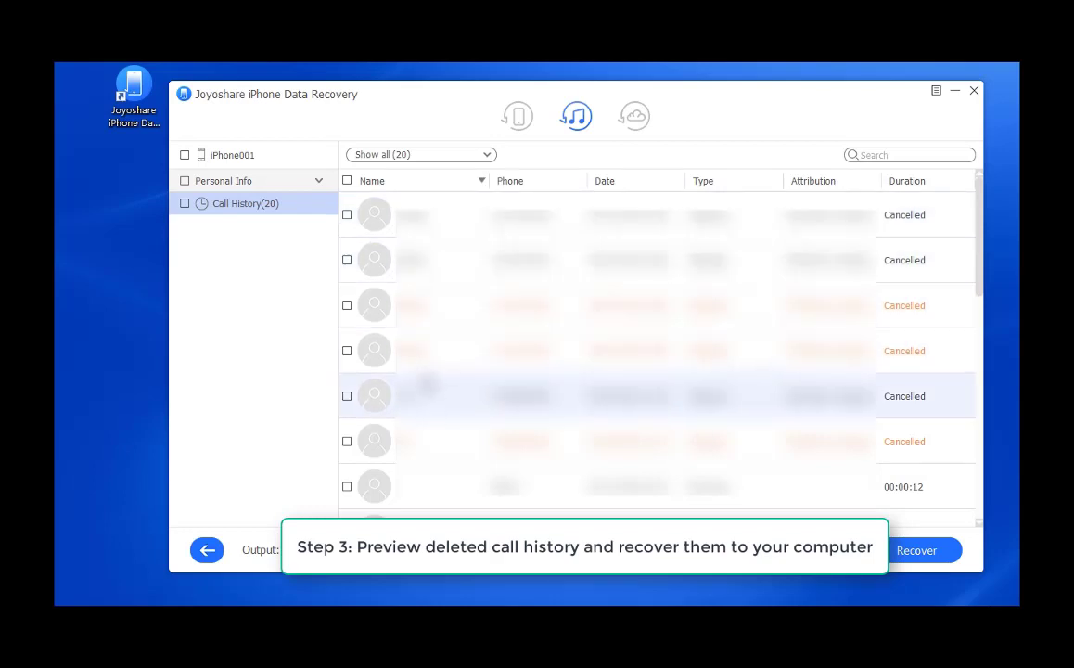
Step: Filter the list to the 10 deleted calls and tick them all for recovery
left_click(347, 397)
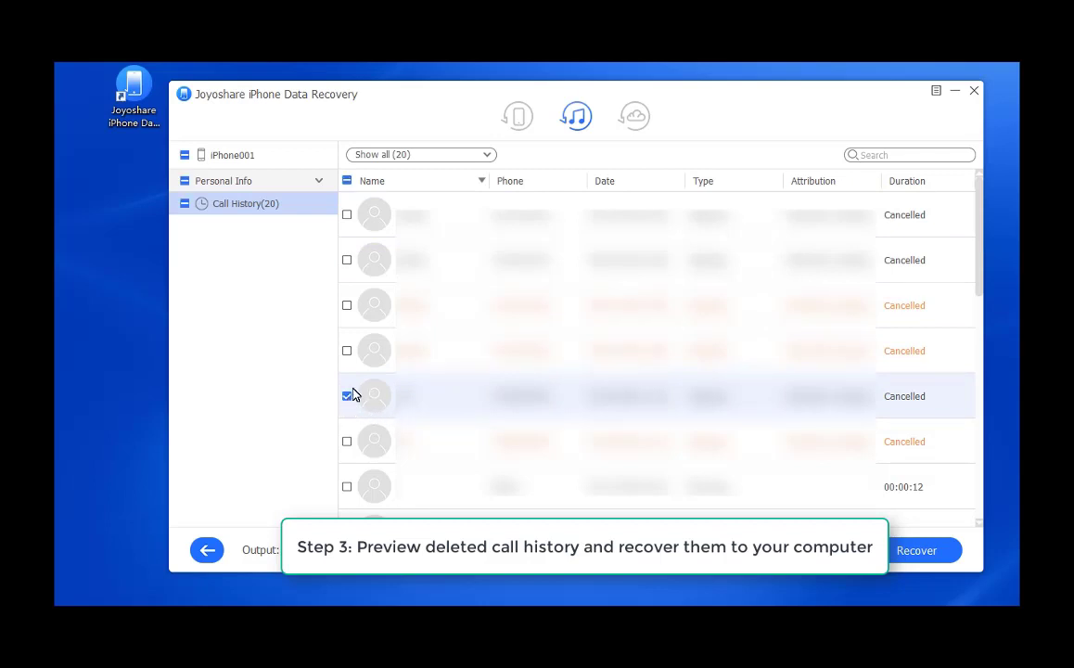
scroll(413, 336, "down", 3)
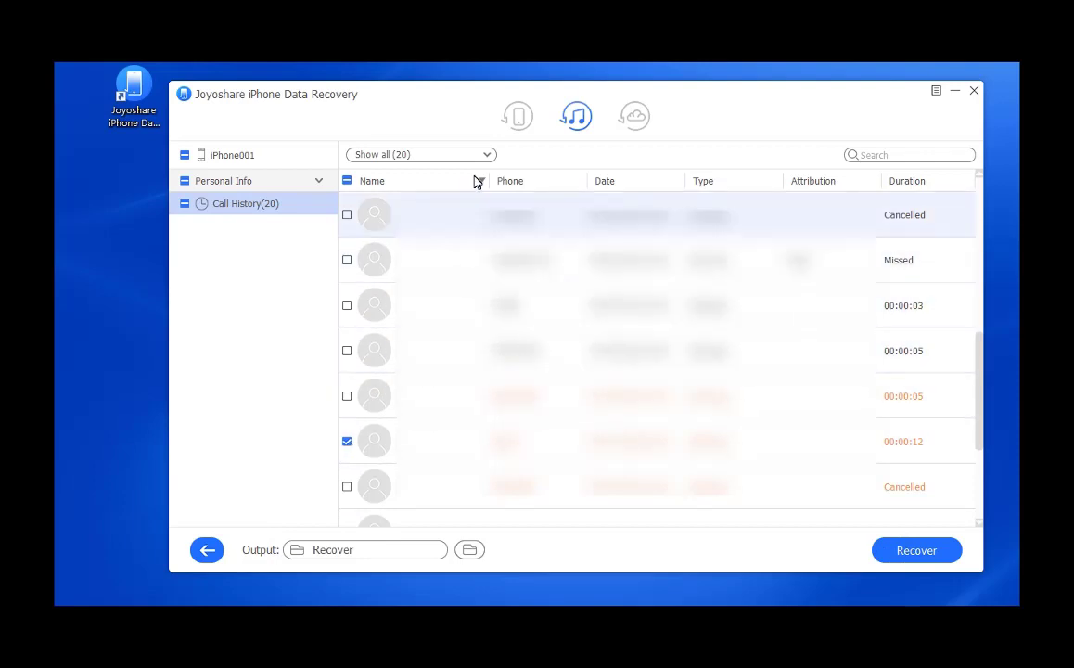
left_click(448, 157)
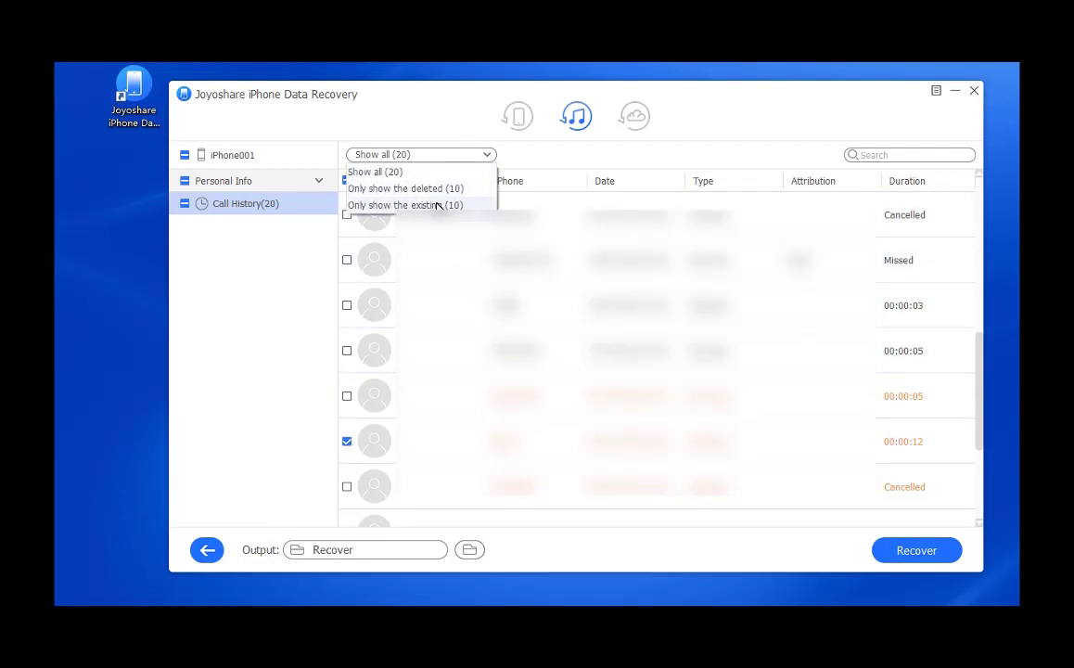
left_click(428, 190)
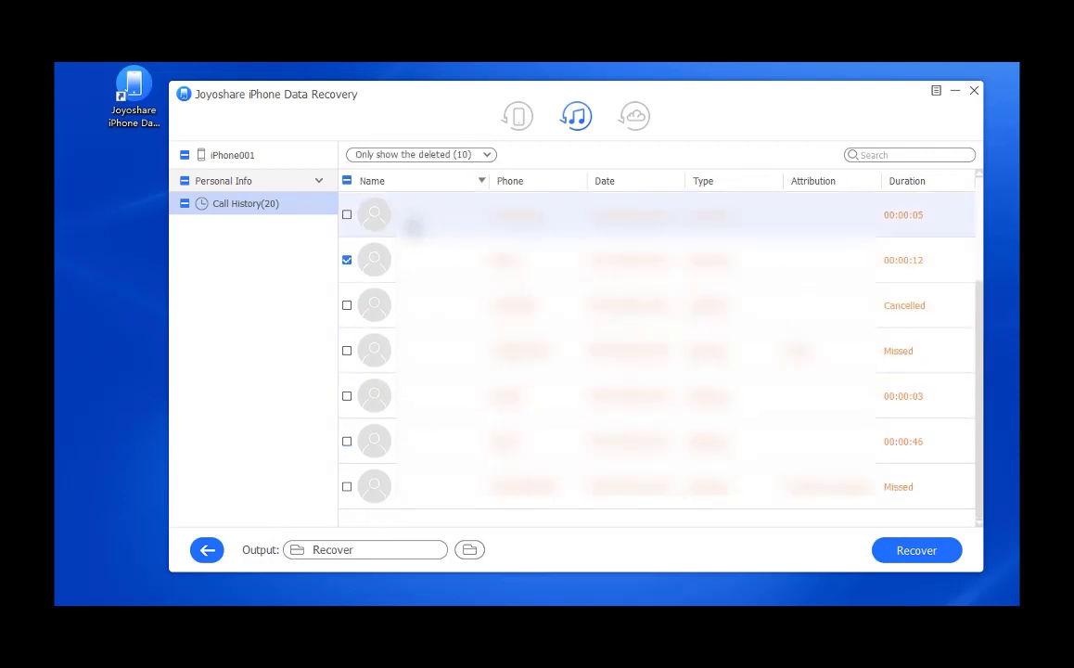
left_click(346, 181)
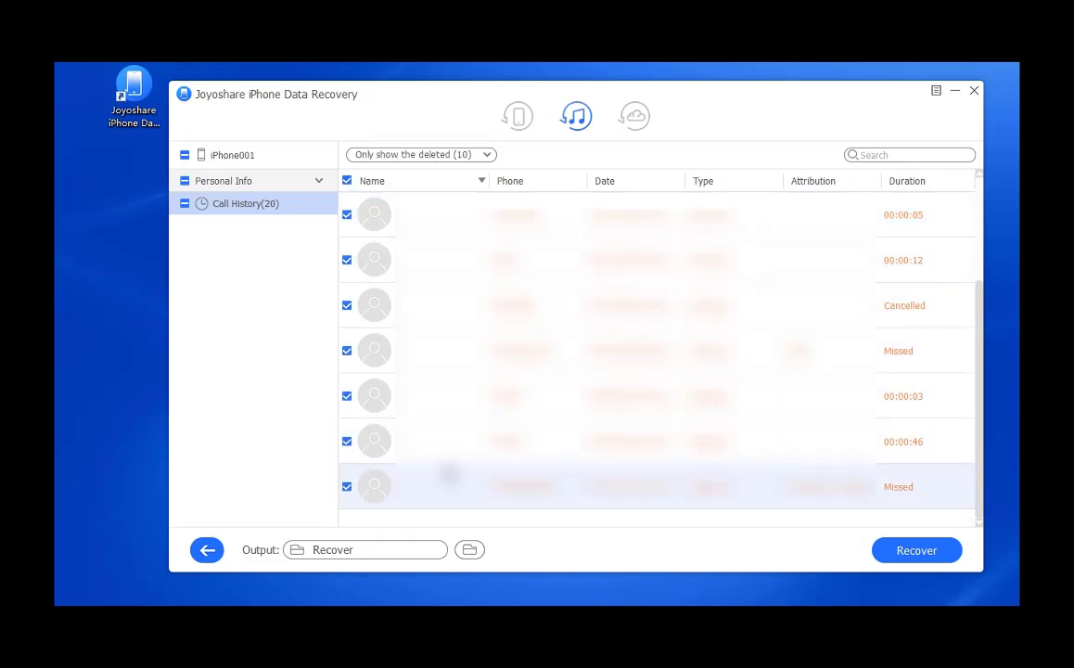